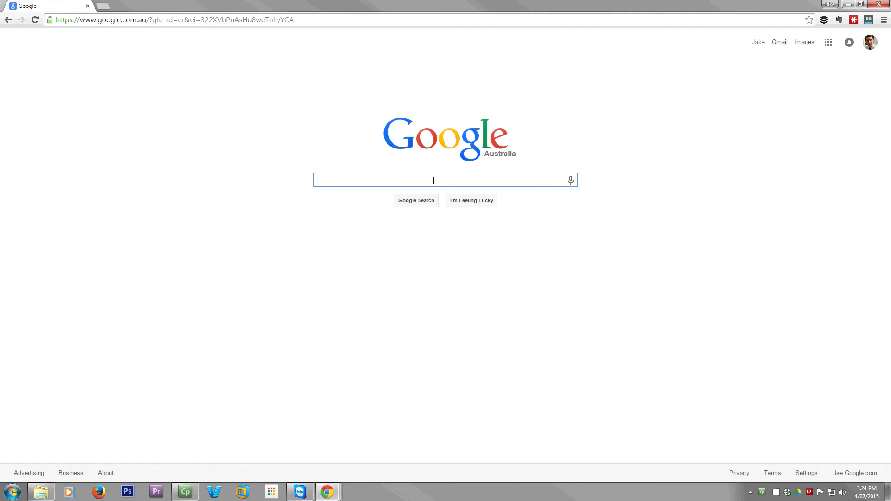
Search Google for 'azure'.
type("azure")
key("Return")
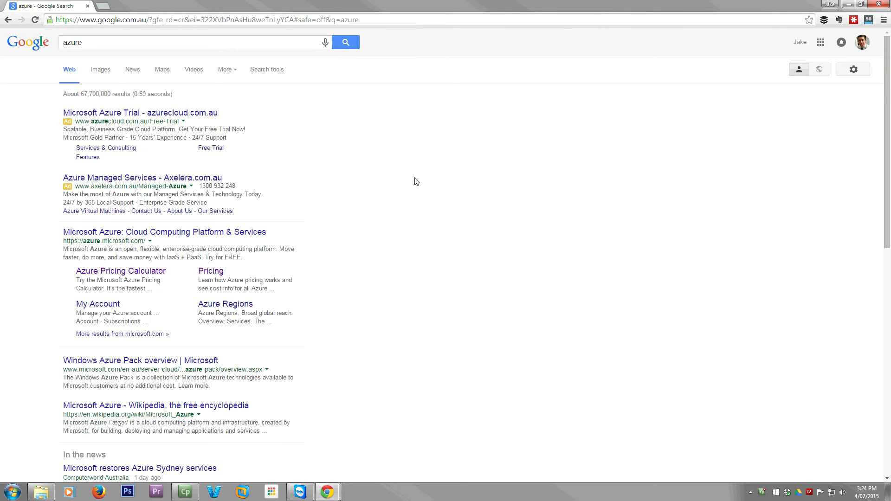
Open the Microsoft Azure site's Pricing page and scroll to the pricing details.
left_click(122, 236)
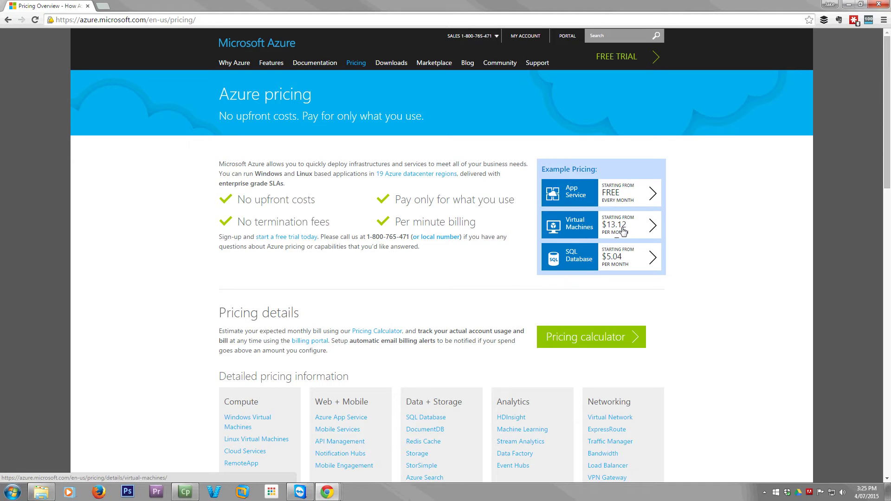
scroll(367, 335, "down", 3)
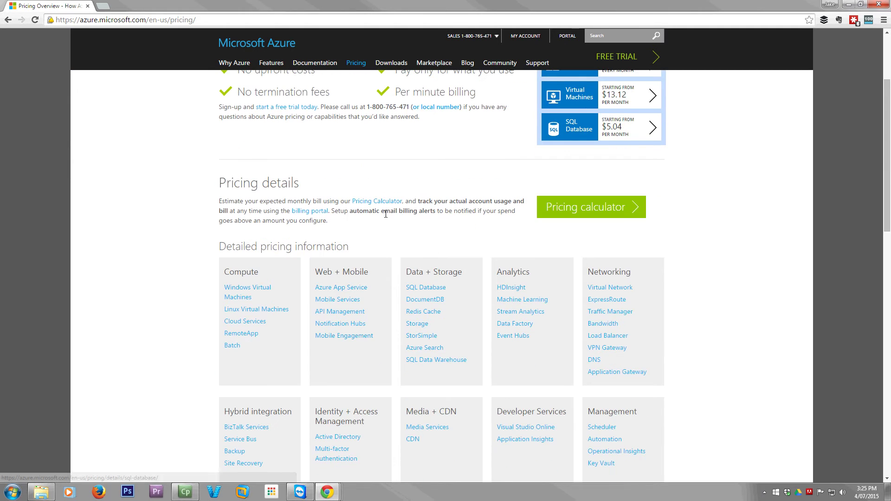
Open the pricing calculator and switch to the cloud services estimate.
left_click(584, 210)
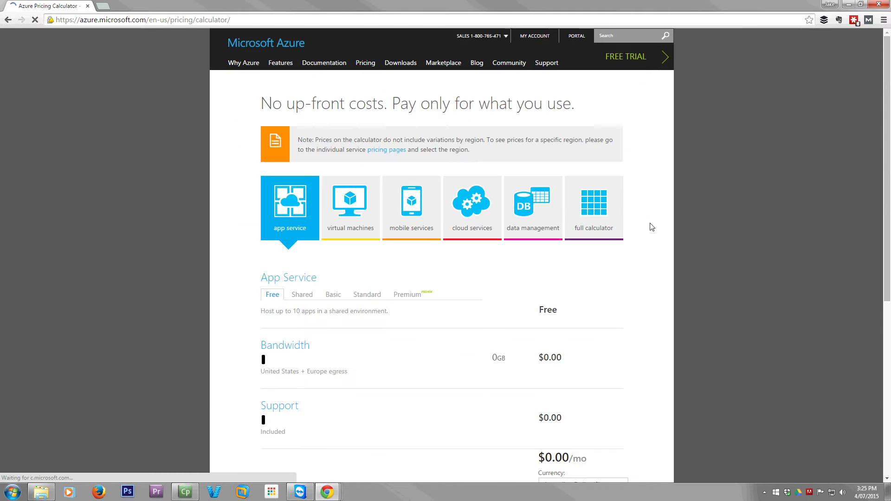
left_click(348, 216)
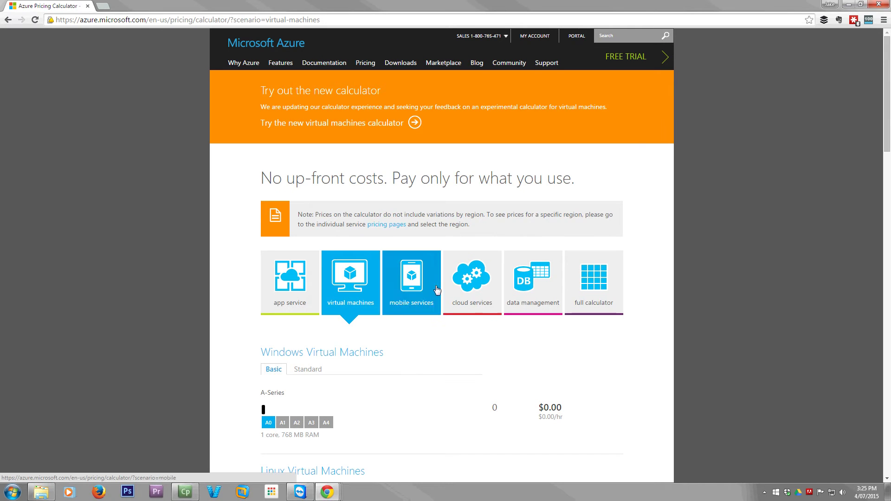
left_click(473, 281)
scroll(457, 277, "down", 6)
scroll(457, 277, "up", 3)
scroll(458, 276, "up", 2)
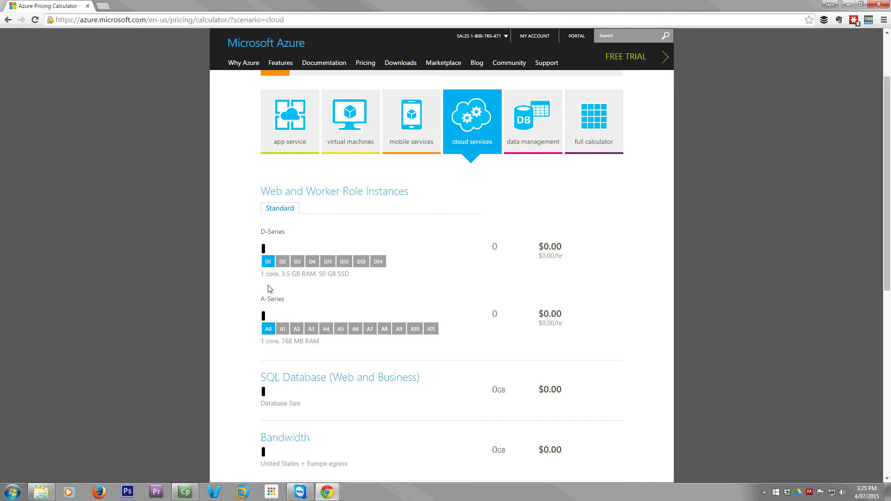
Select D11 in the D-Series row and set one instance, priced at $274.79.
left_click(327, 262)
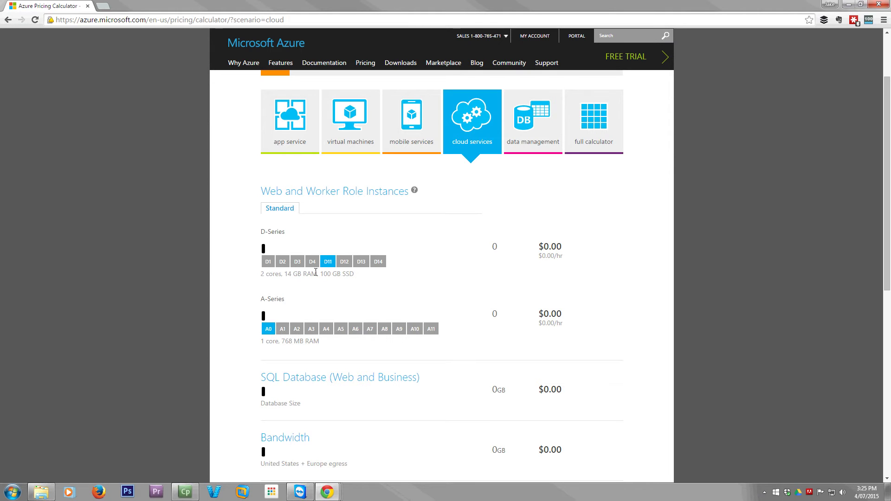
left_click_drag(260, 274, 348, 274)
left_click(556, 247)
left_click_drag(544, 246, 566, 247)
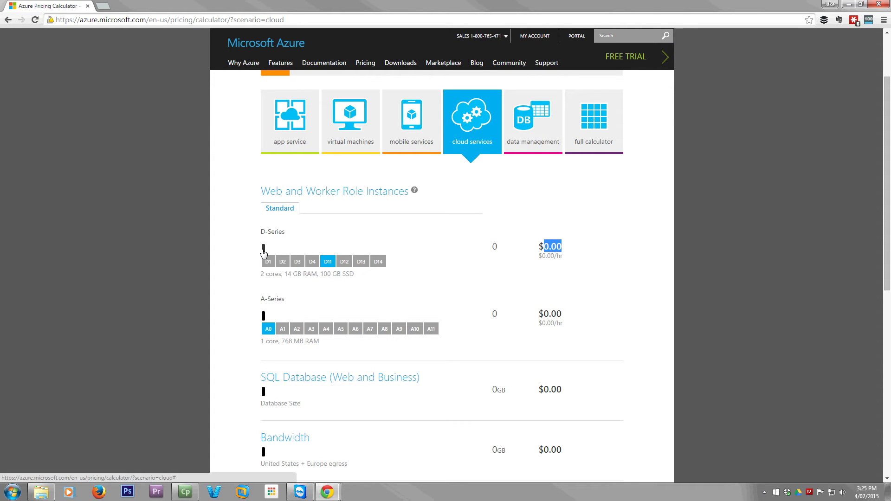
mouse_move(264, 251)
left_mouse_down()
mouse_move(348, 252)
mouse_move(274, 254)
left_mouse_up()
Reset the D-Series instance count to 0 and browse the data management Storage options.
scroll(522, 274, "up", 2)
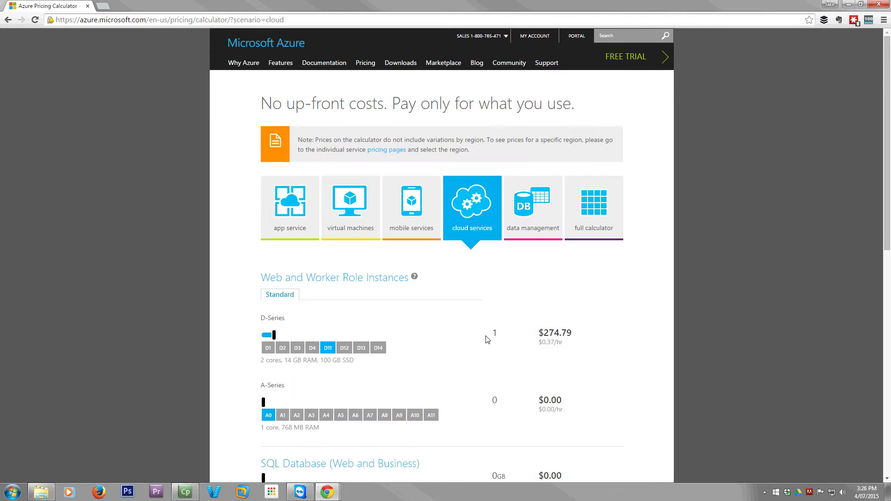
left_click_drag(274, 336, 245, 339)
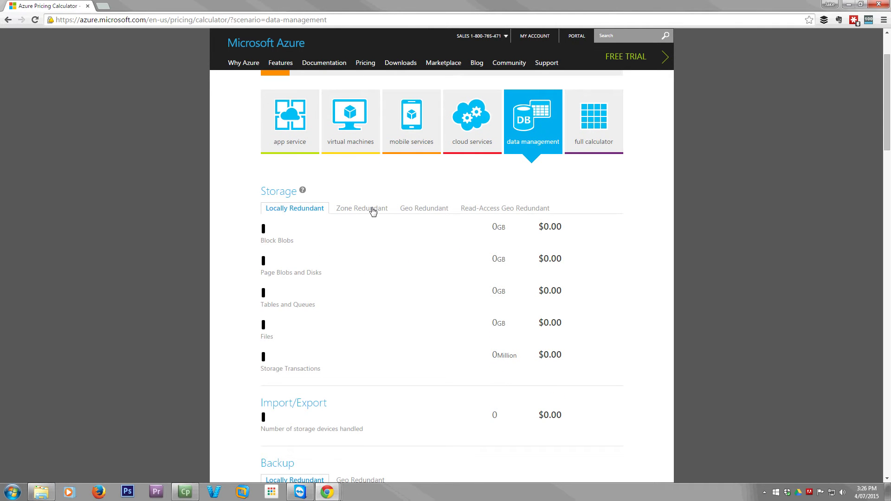
scroll(361, 304, "down", 3)
scroll(361, 304, "down", 7)
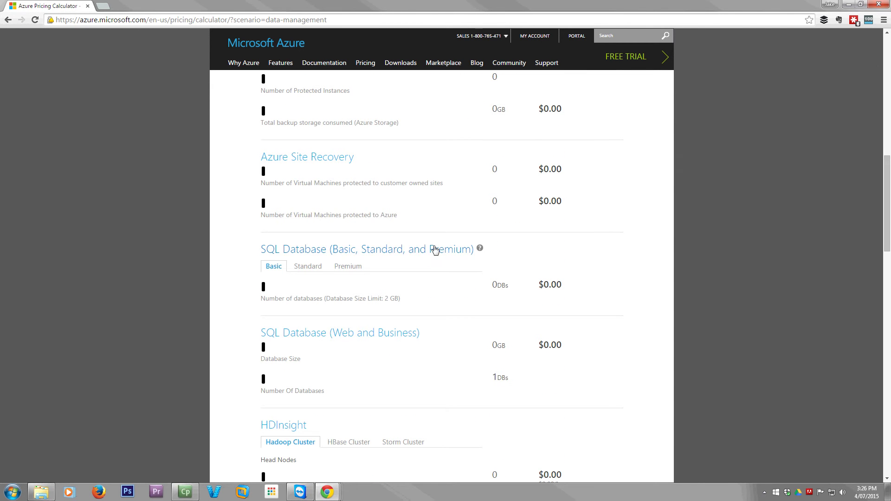
mouse_move(478, 253)
scroll(466, 293, "up", 5)
scroll(466, 293, "up", 6)
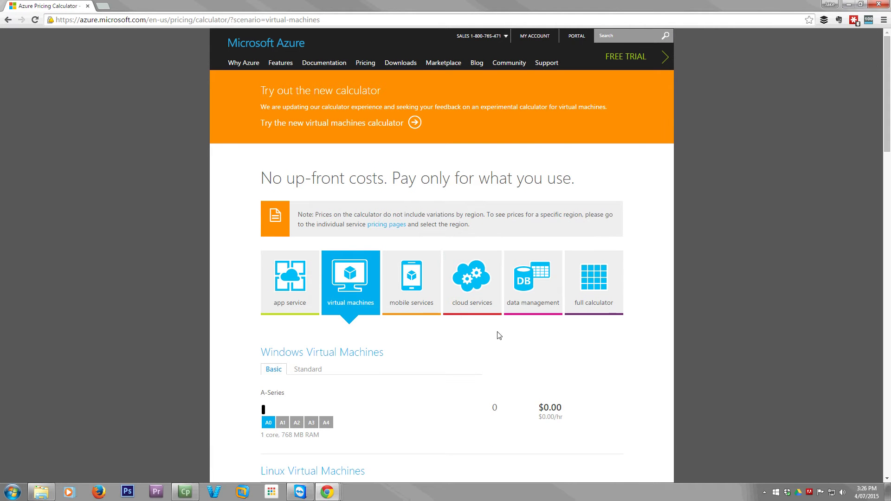
Try one A2 Windows virtual machine, then set its count back to zero.
scroll(499, 335, "down", 2)
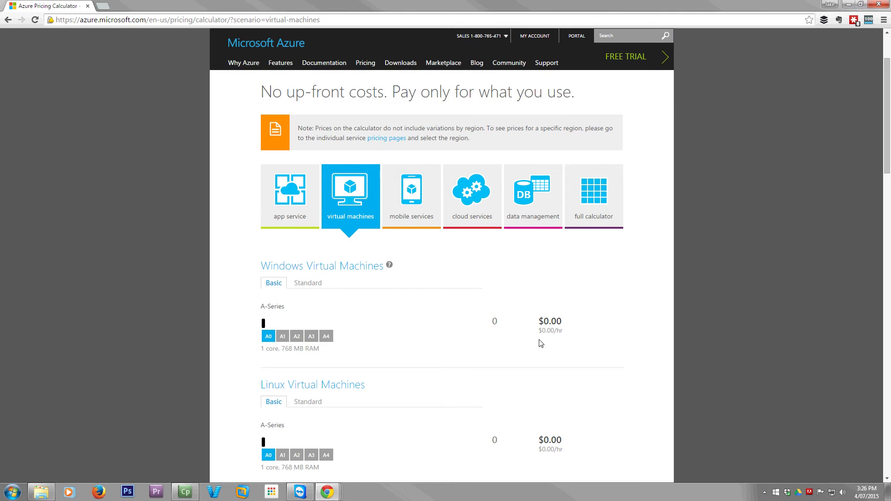
scroll(528, 352, "down", 1)
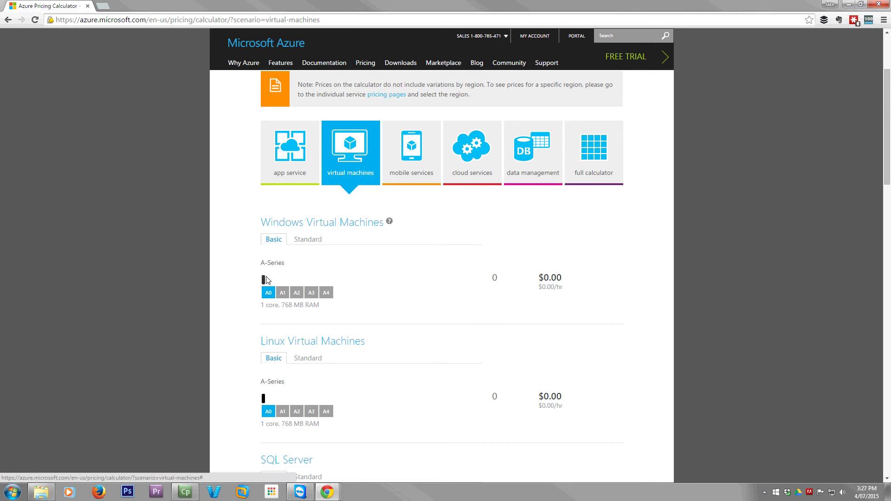
left_click(284, 294)
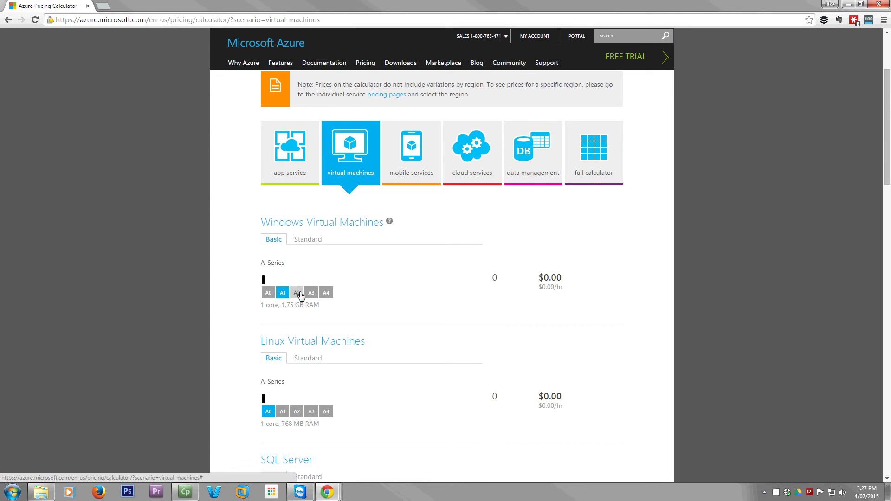
left_click(297, 294)
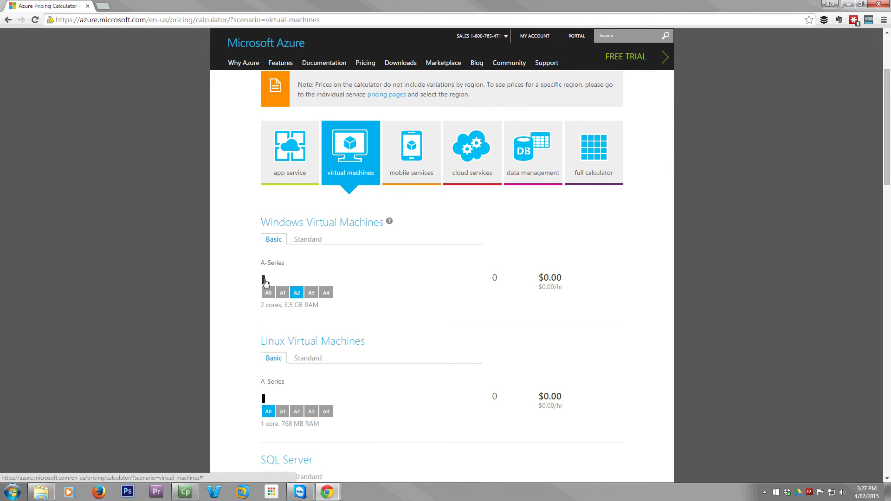
left_click_drag(264, 279, 274, 279)
left_click_drag(274, 281, 263, 281)
Switch SQL Server to the Standard tier and preview D2 for Web, Standard and Enterprise, reverting to D1.
scroll(506, 343, "down", 3)
scroll(504, 344, "down", 2)
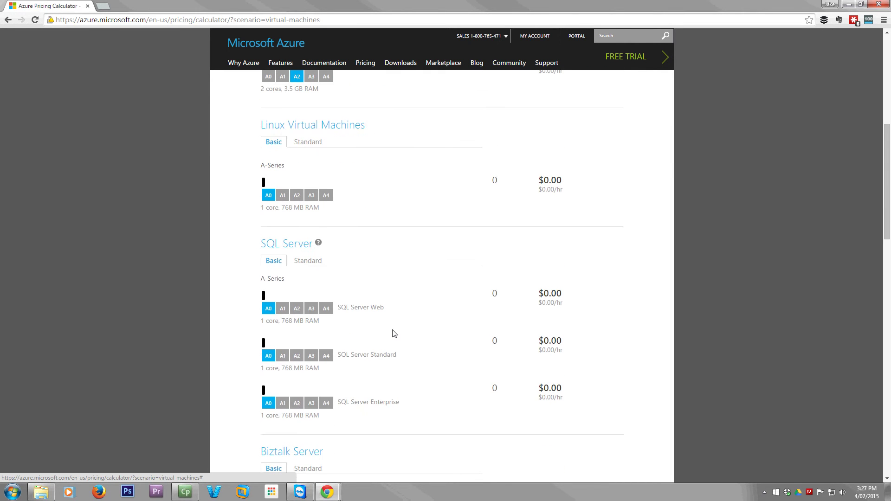
left_click(307, 262)
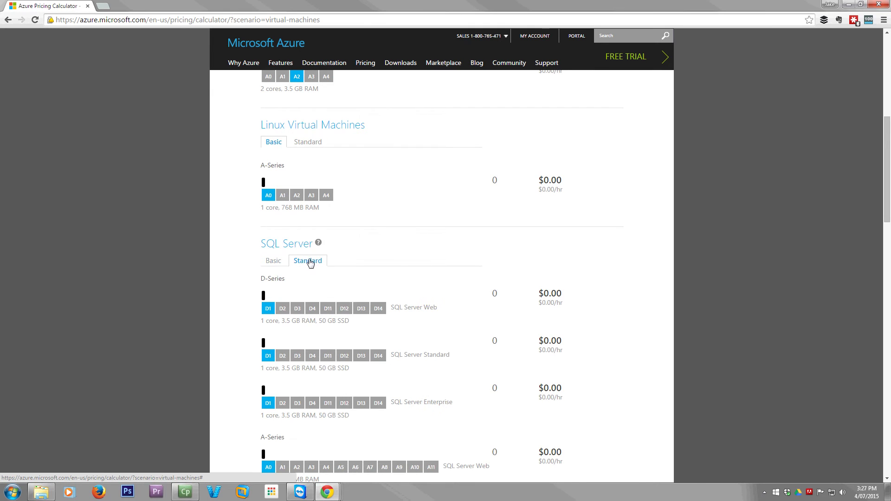
scroll(491, 328, "down", 2)
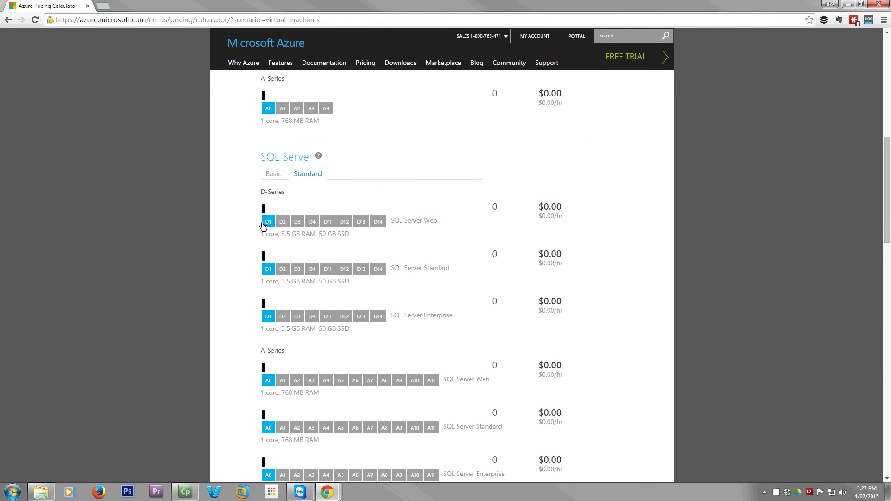
left_click(282, 223)
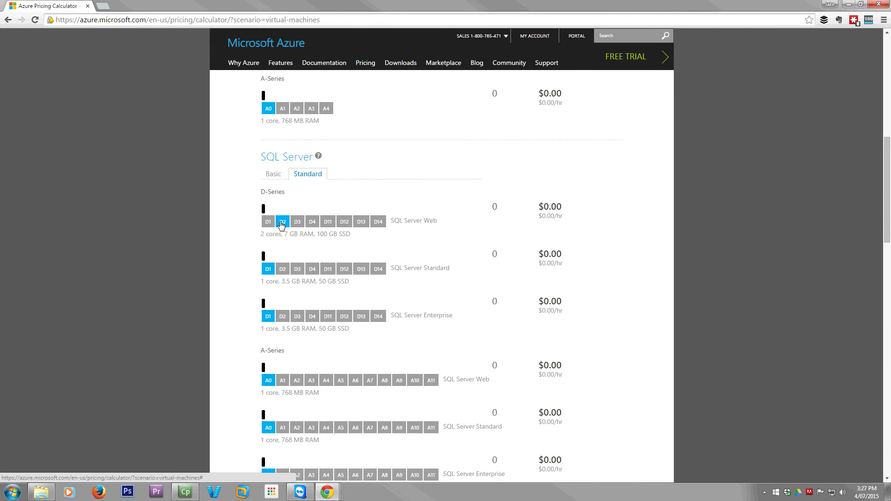
left_click(269, 222)
scroll(279, 270, "up", 1)
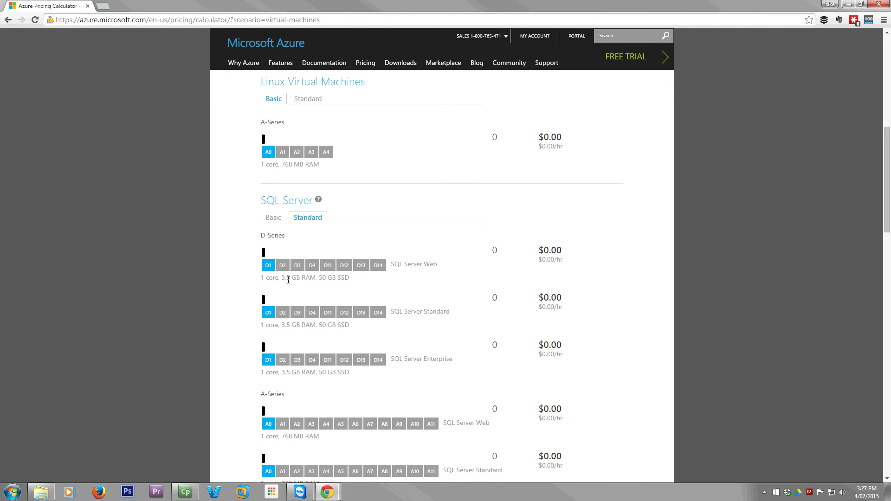
right_click(334, 277)
left_click(325, 280)
left_click(285, 312)
left_click(268, 312)
left_click(283, 360)
left_click(268, 360)
Select A2 in the SQL Server Standard A-Series row and set one instance at $435.45.
scroll(288, 357, "down", 3)
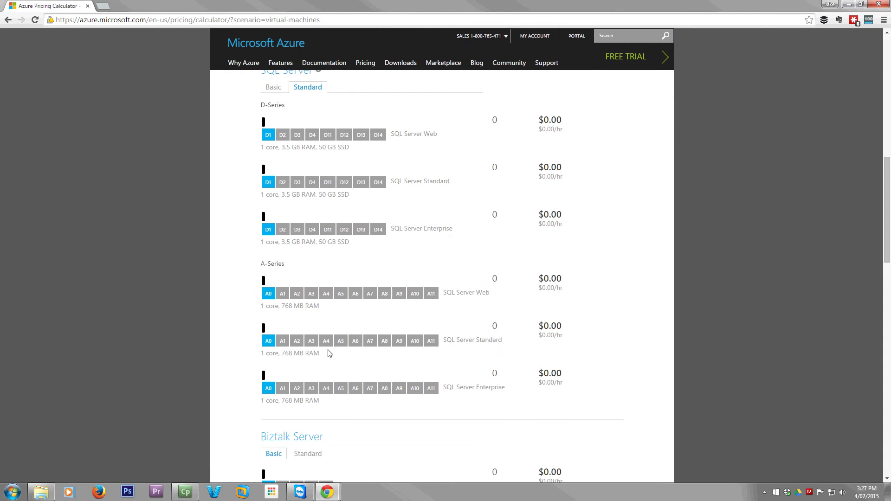
left_click(283, 294)
left_click(297, 294)
left_click(268, 294)
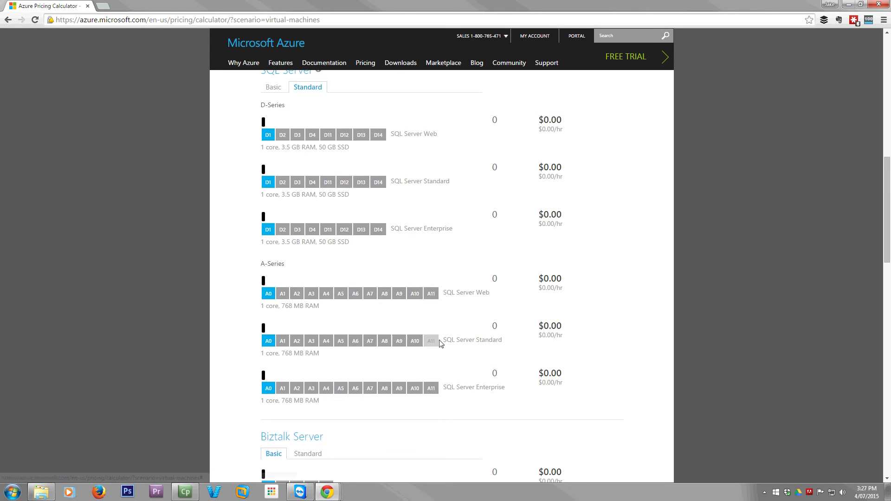
left_click(297, 342)
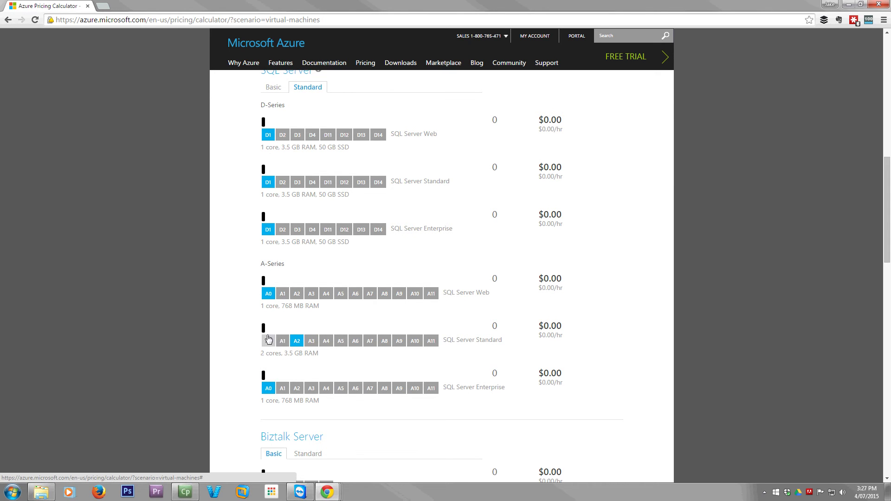
left_click_drag(263, 332, 269, 332)
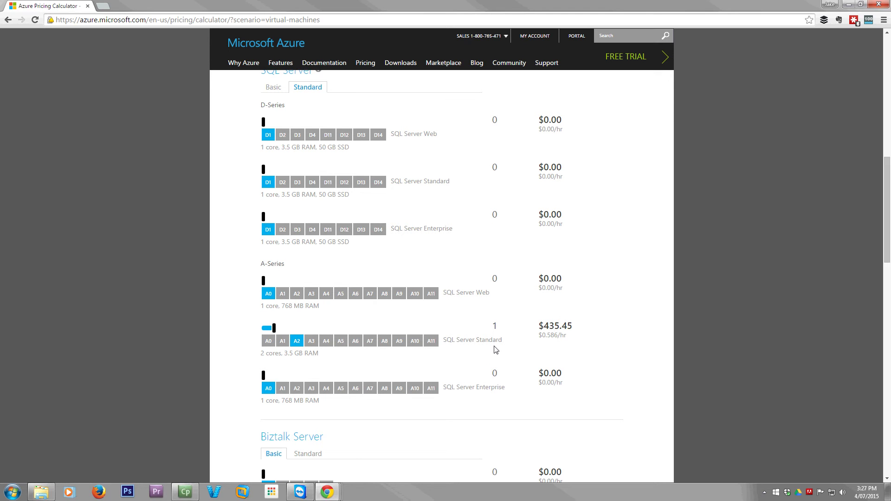
Open the data management estimate and look over the Page Blobs and Disks storage.
scroll(392, 375, "down", 20)
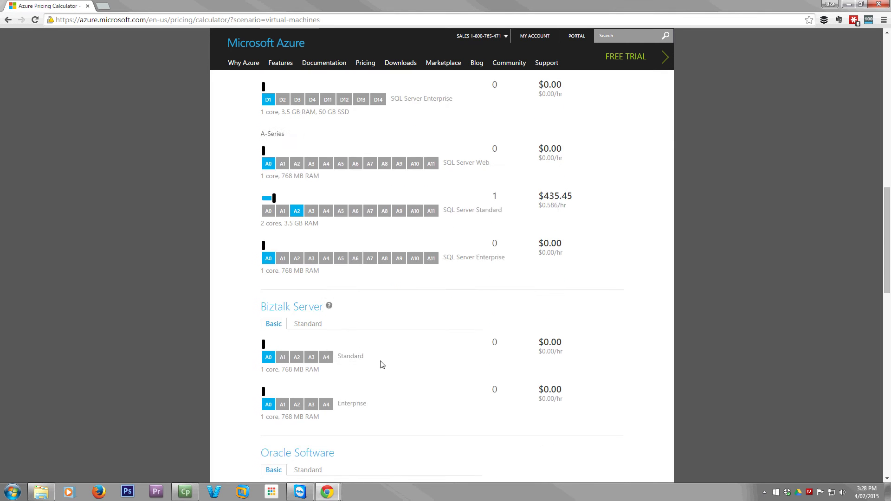
scroll(405, 378, "up", 4)
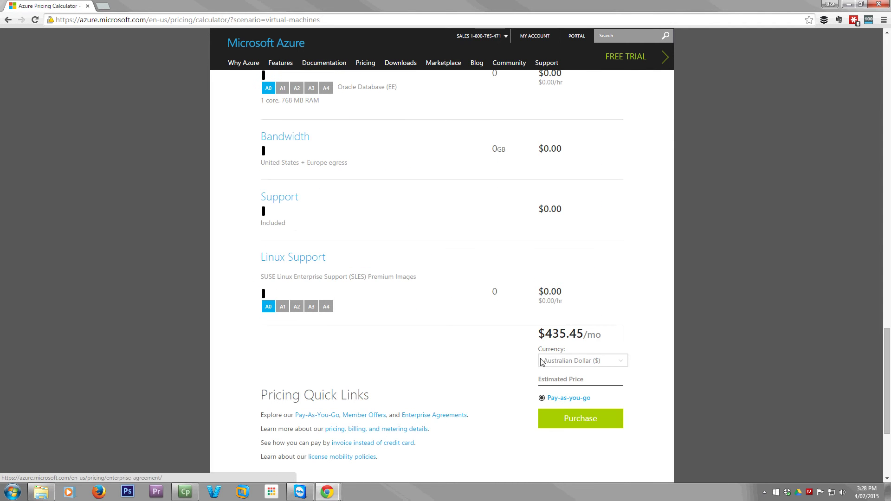
scroll(465, 372, "up", 20)
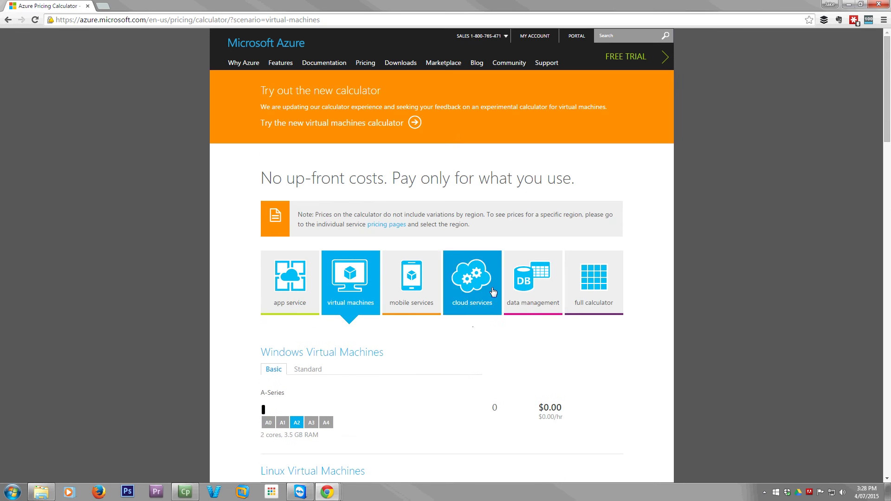
left_click(534, 284)
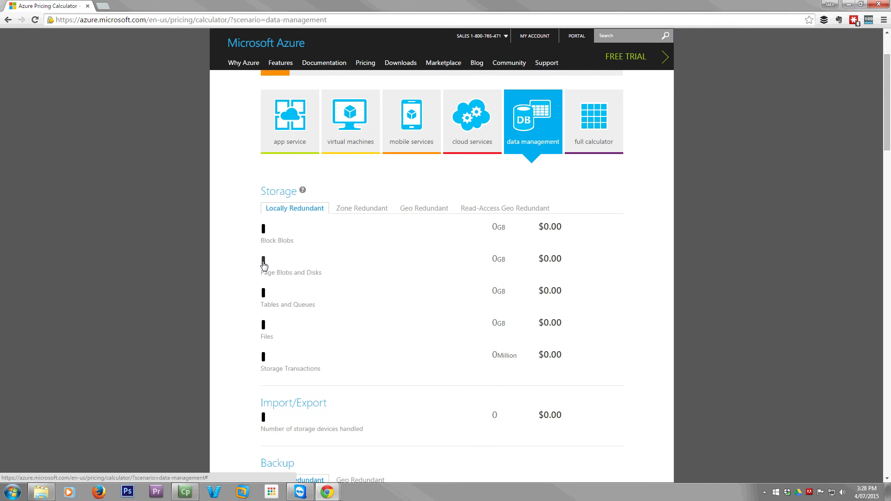
mouse_move(264, 274)
left_mouse_down()
mouse_move(323, 276)
mouse_move(261, 267)
left_mouse_up()
left_click(294, 273)
Switch storage pricing to Zone Redundant, then to Geo Redundant.
left_click(361, 209)
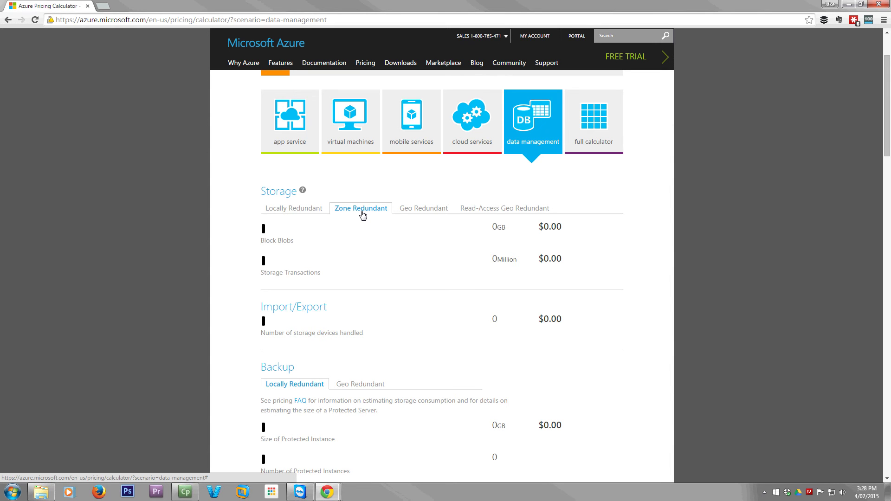
left_click(430, 209)
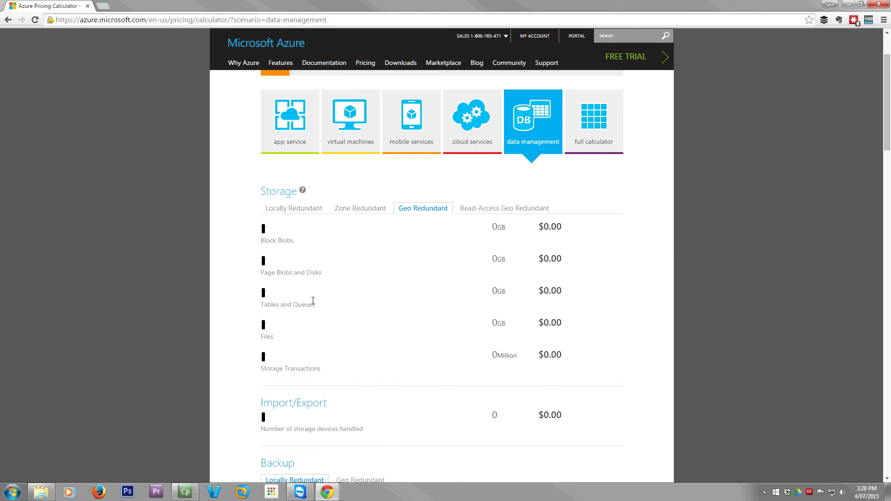
scroll(446, 301, "up", 2)
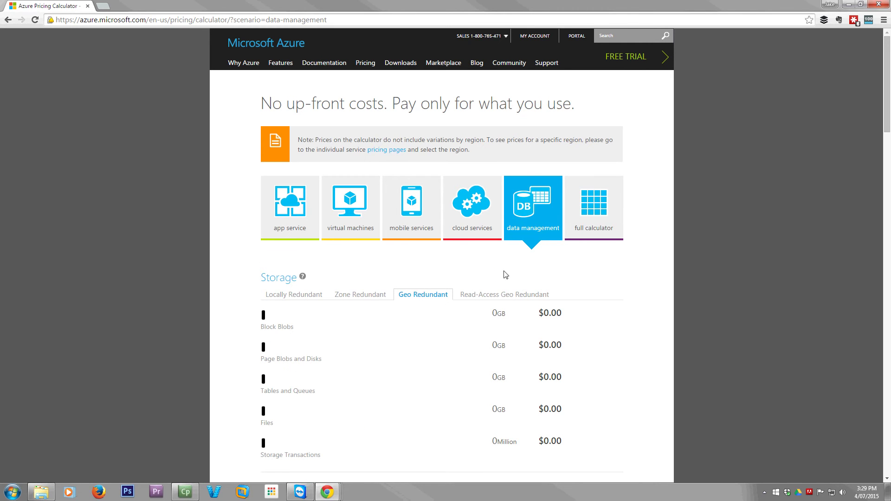
In the virtual machines calculator, raise bandwidth to 203 GB.
left_click(349, 214)
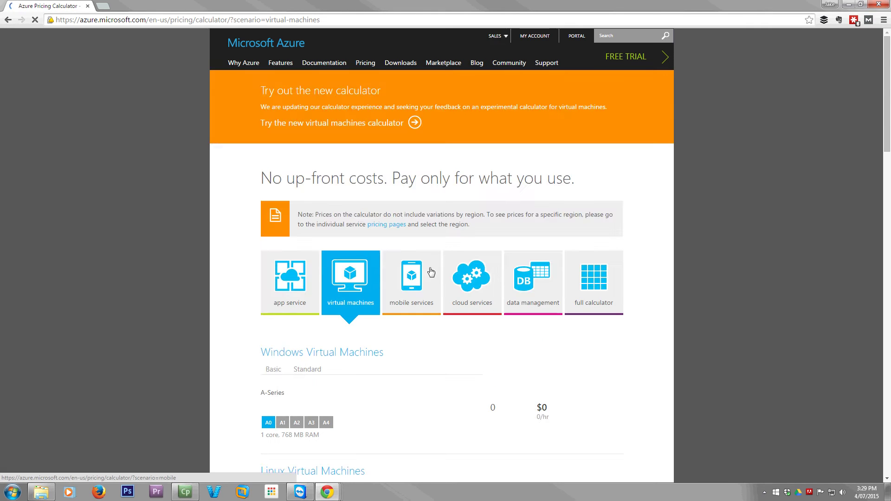
scroll(408, 300, "down", 5)
scroll(407, 300, "down", 6)
scroll(408, 301, "down", 5)
scroll(407, 302, "down", 1)
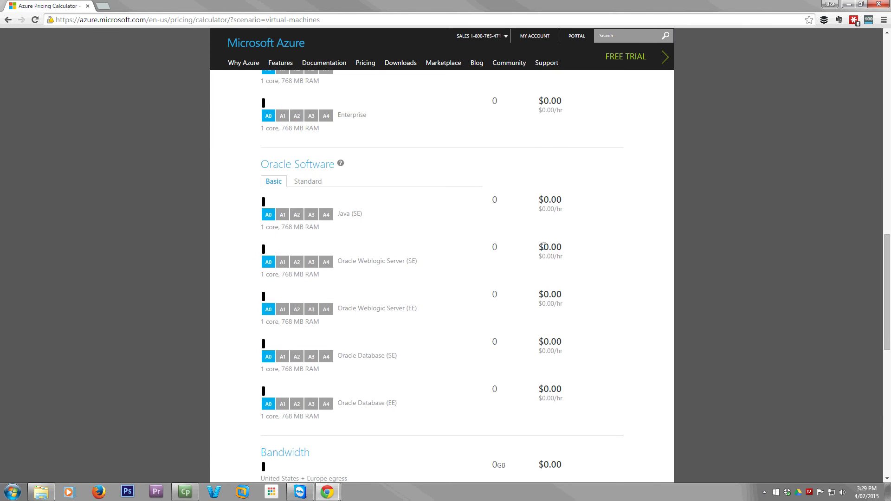
scroll(498, 285, "down", 5)
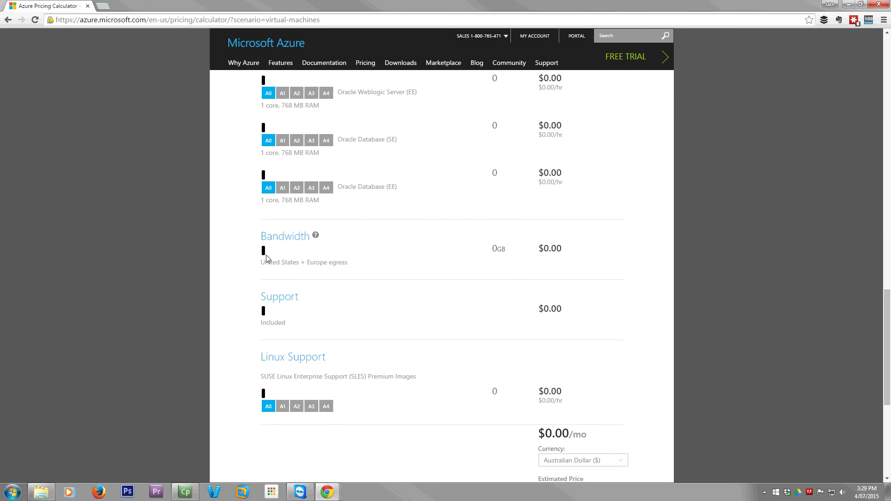
left_click_drag(264, 251, 286, 254)
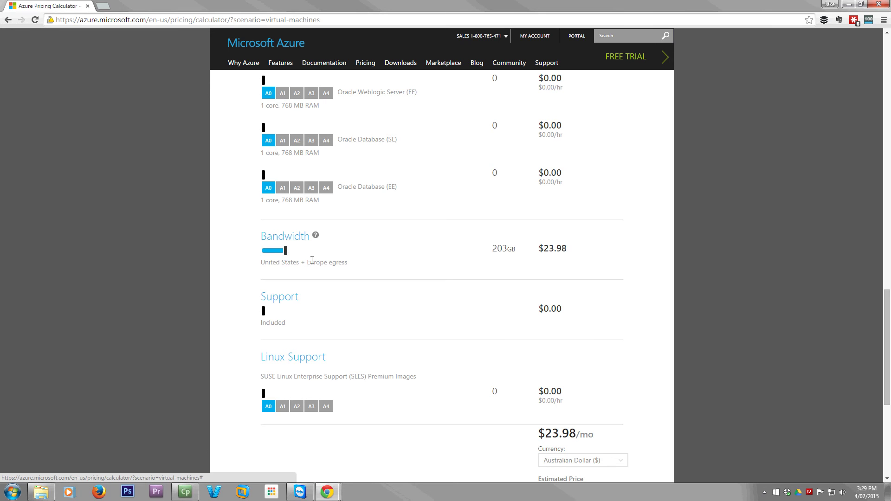
Raise the support plan to Professional Direct, bringing the estimate to $1,033.08.
scroll(563, 313, "down", 2)
scroll(424, 383, "up", 5)
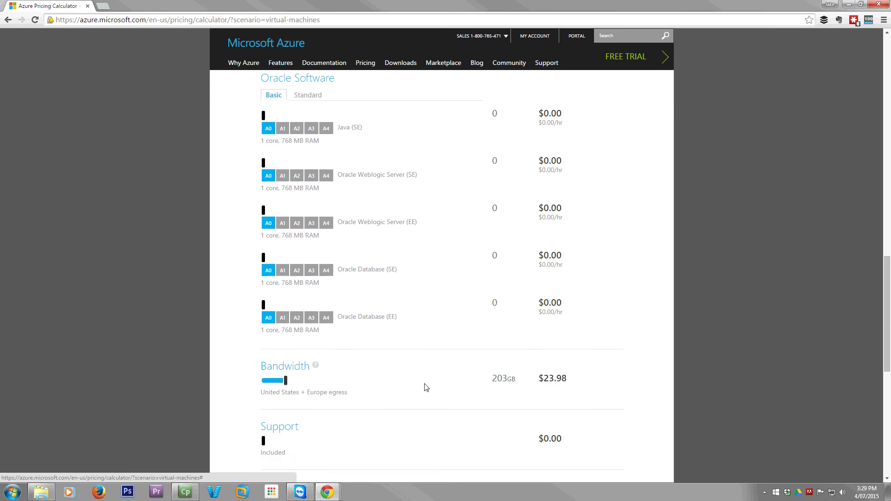
scroll(427, 388, "down", 4)
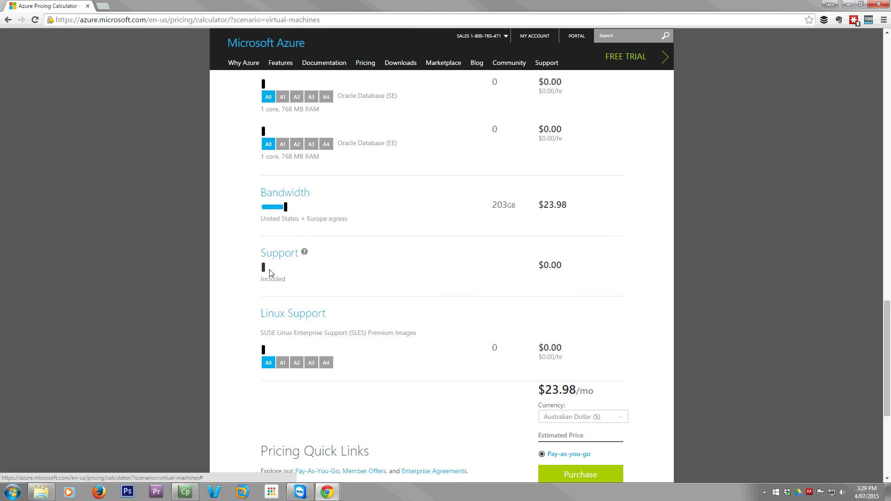
left_click_drag(280, 273, 492, 274)
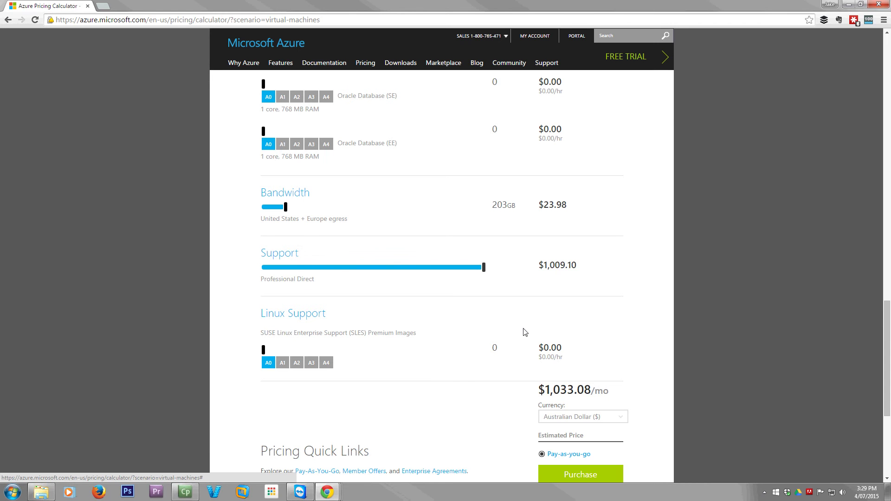
scroll(524, 334, "up", 20)
scroll(523, 370, "up", 1)
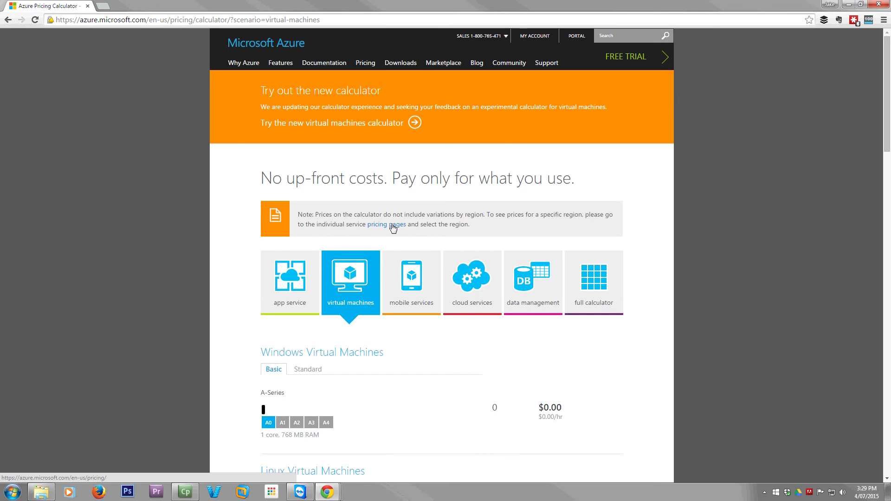
Go to the individual pricing pages and open Windows Virtual Machines pricing.
left_click(392, 227)
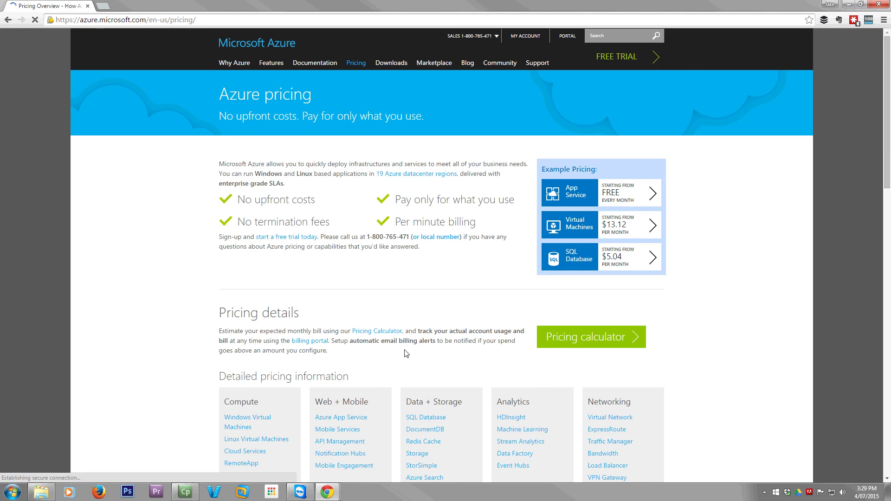
scroll(418, 296, "down", 1)
scroll(417, 296, "down", 1)
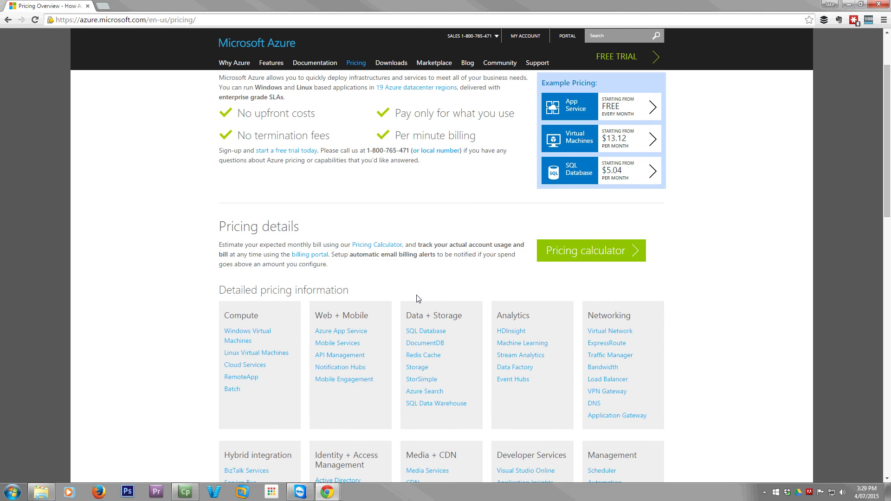
scroll(418, 299, "down", 1)
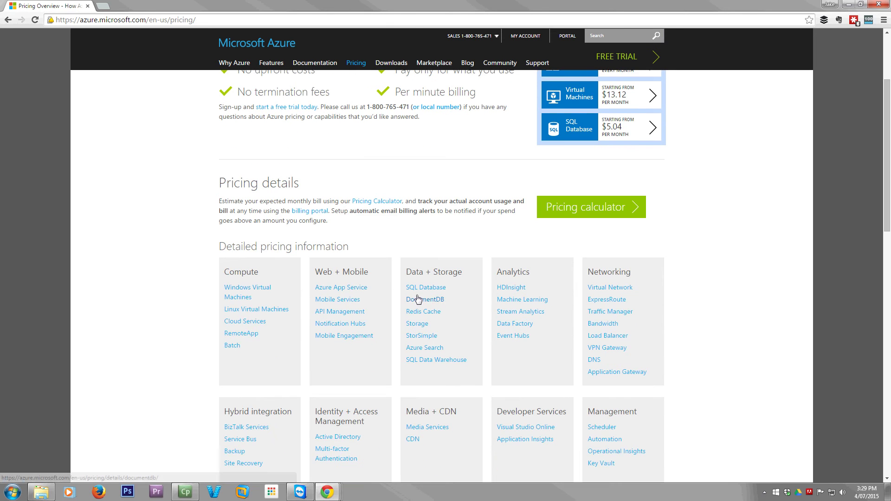
left_click(242, 292)
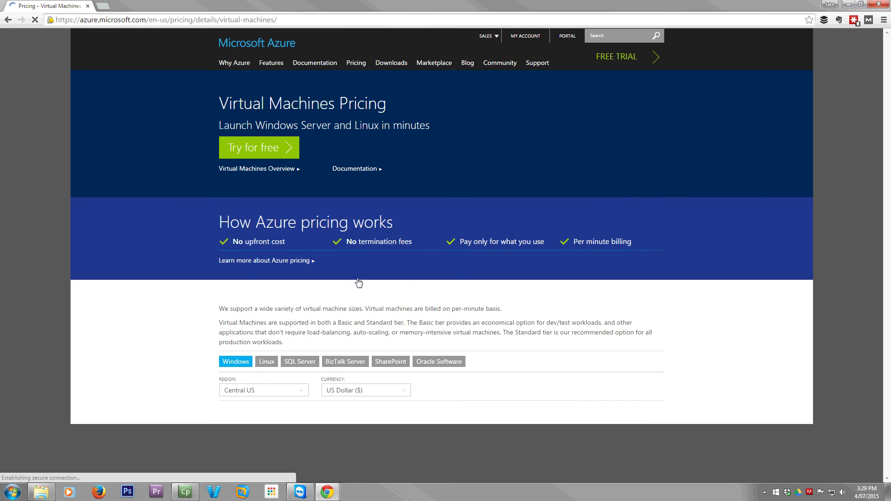
scroll(546, 328, "down", 3)
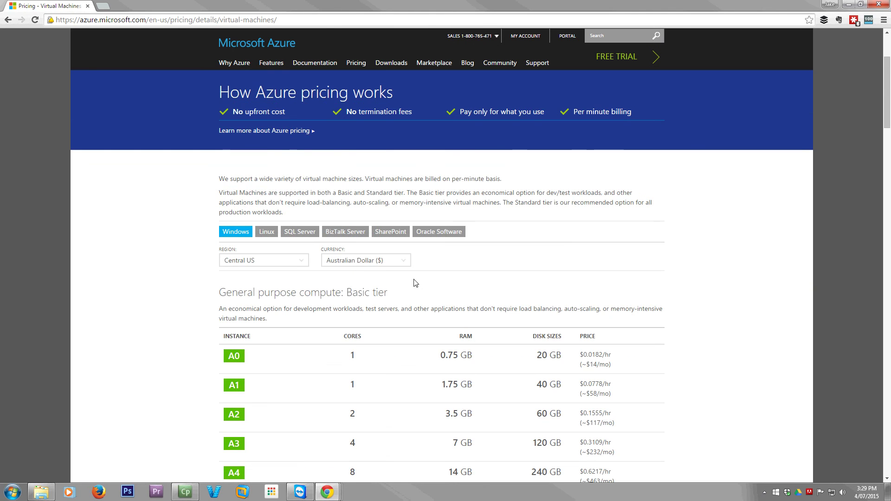
scroll(444, 293, "down", 2)
Set the region to Australia East, showing Basic A0 at $0.0243/hr.
left_click(267, 176)
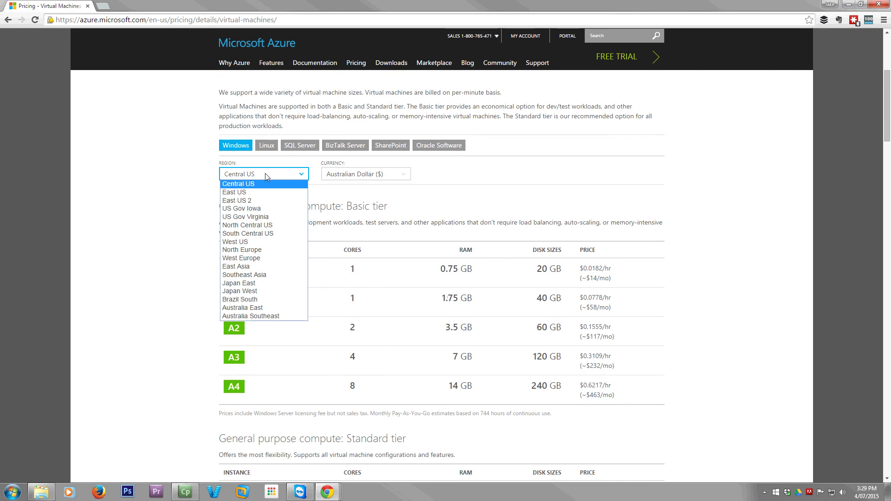
left_click(265, 174)
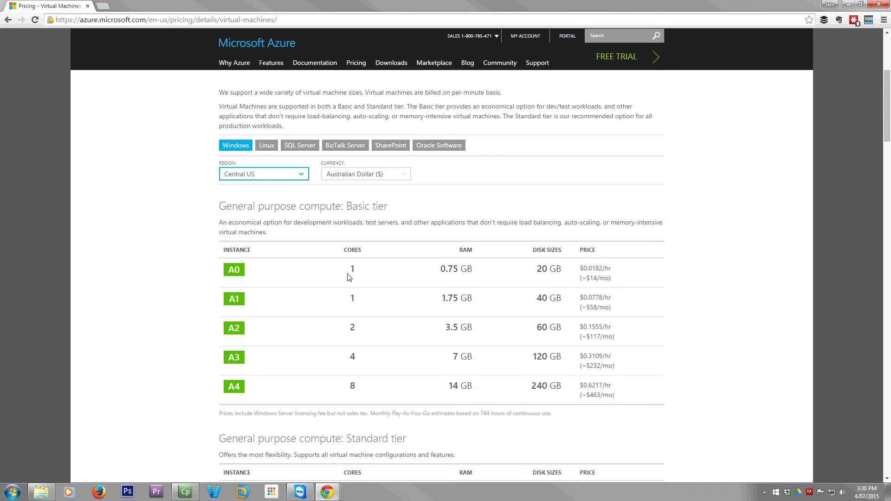
left_click(274, 176)
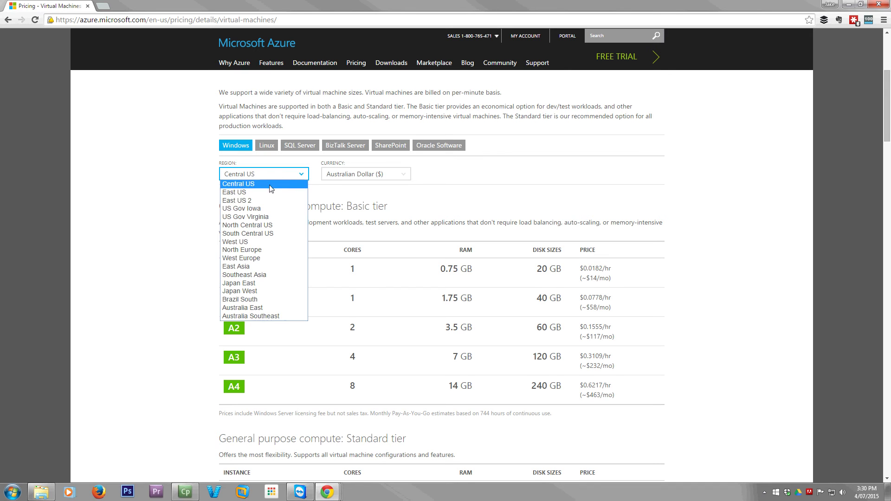
left_click(256, 307)
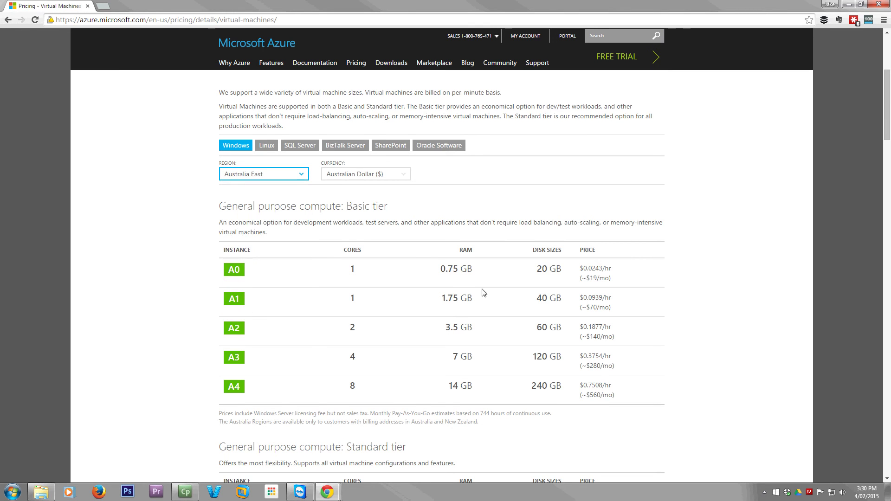
left_click_drag(597, 280, 581, 272)
left_click(568, 279)
scroll(467, 367, "up", 4)
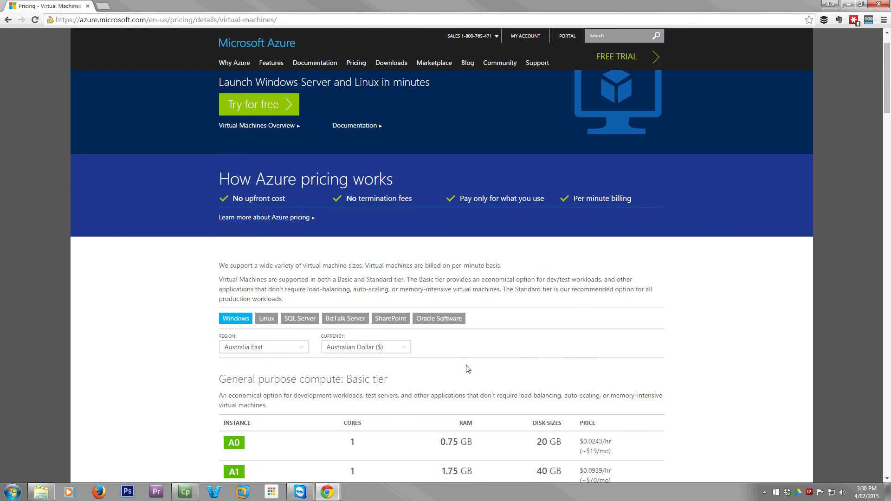
scroll(468, 370, "down", 2)
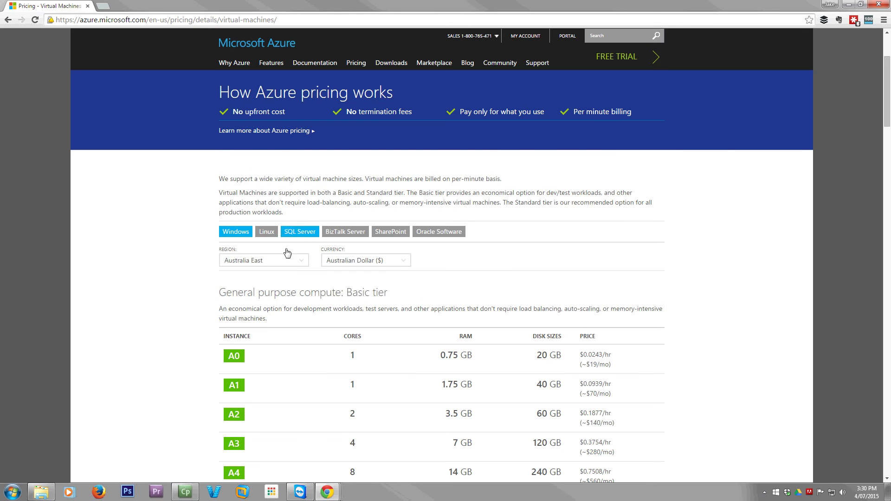
Keep Australia East as the region and switch to the SQL Server price list.
scroll(353, 293, "down", 3)
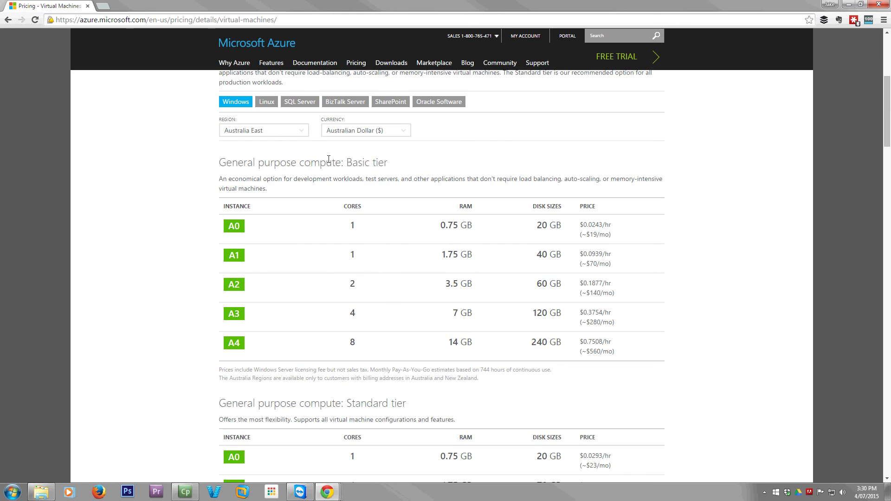
left_click(293, 131)
left_click(294, 131)
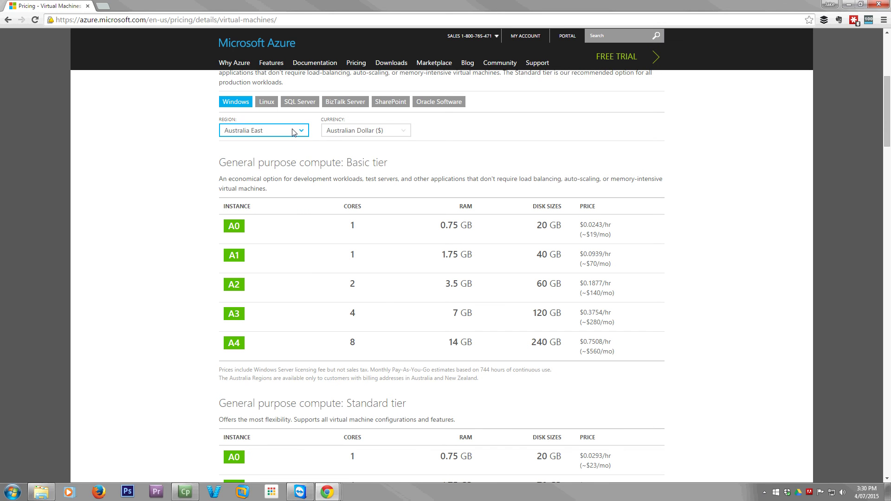
left_click(351, 104)
left_click(312, 103)
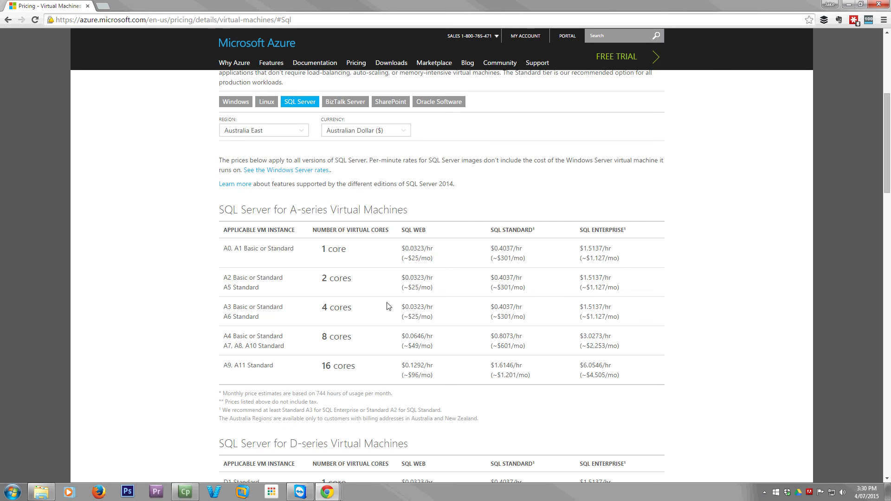
Highlight the A2 SQL Standard monthly price, about $301/mo.
left_click_drag(224, 277, 266, 279)
left_click(506, 277)
double_click(506, 289)
scroll(477, 293, "down", 5)
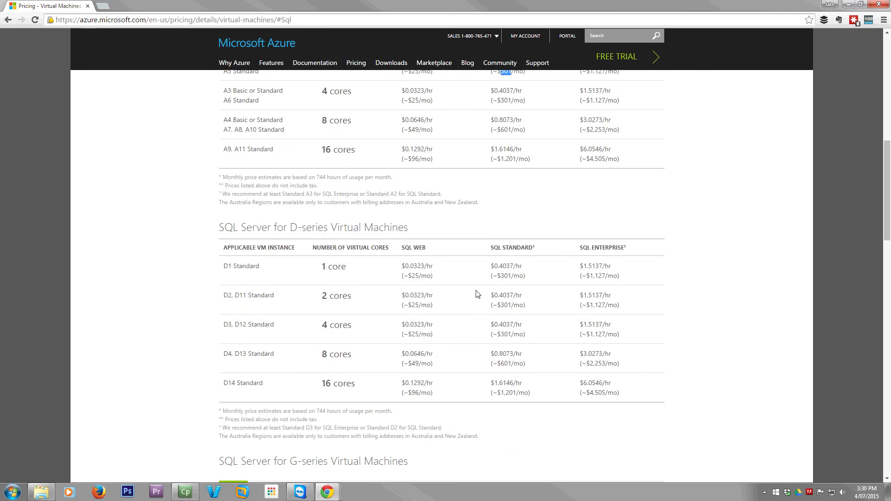
scroll(477, 294, "up", 12)
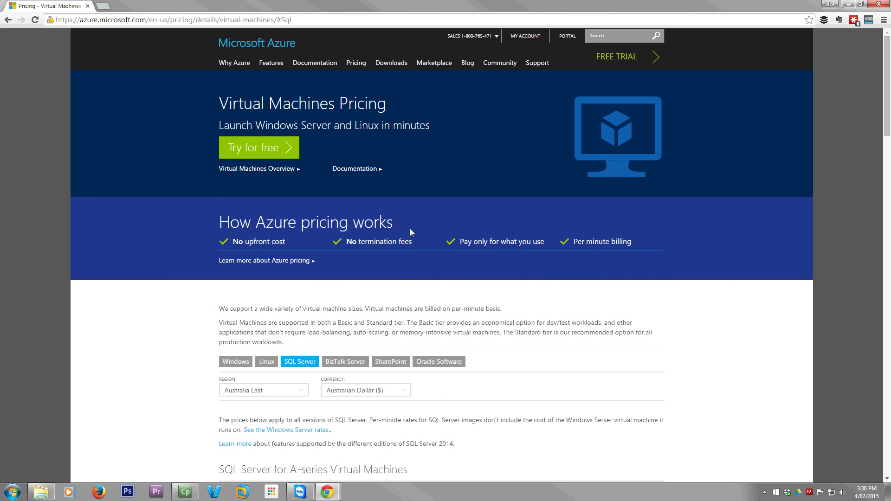
scroll(401, 275, "down", 3)
scroll(402, 281, "down", 3)
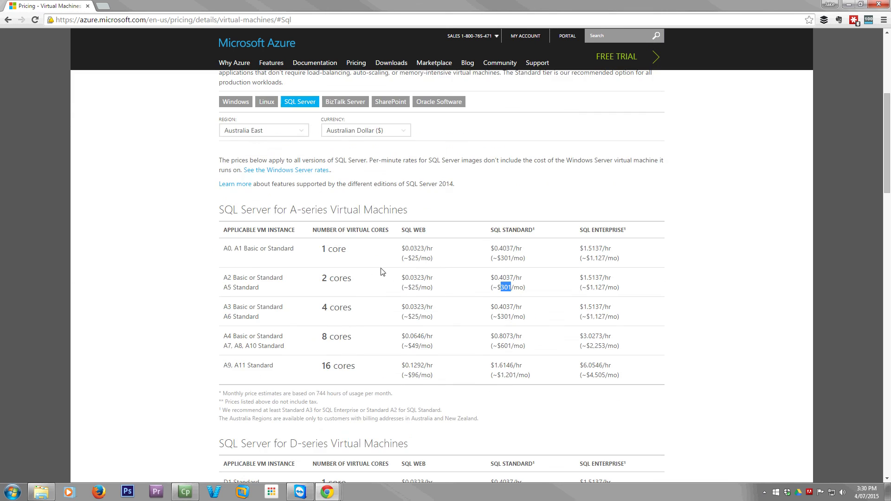
scroll(390, 274, "up", 6)
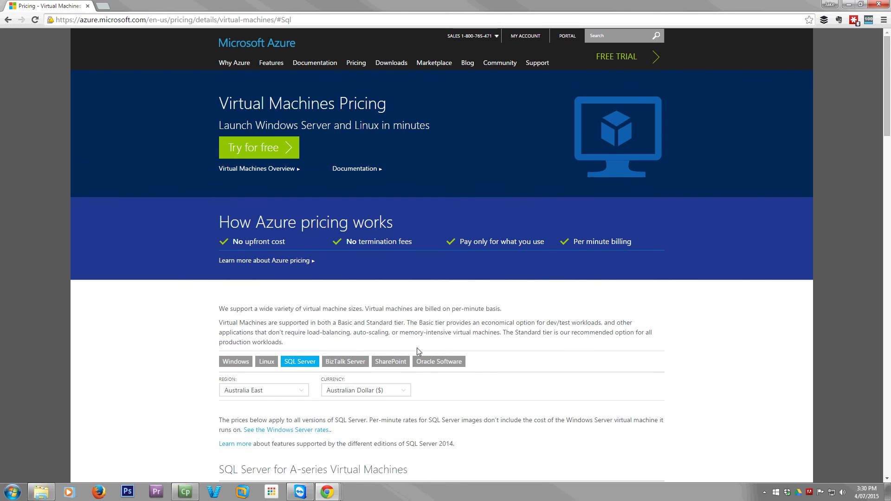
Show the BizTalk Server virtual machine prices for Australia East.
left_click(3, 18)
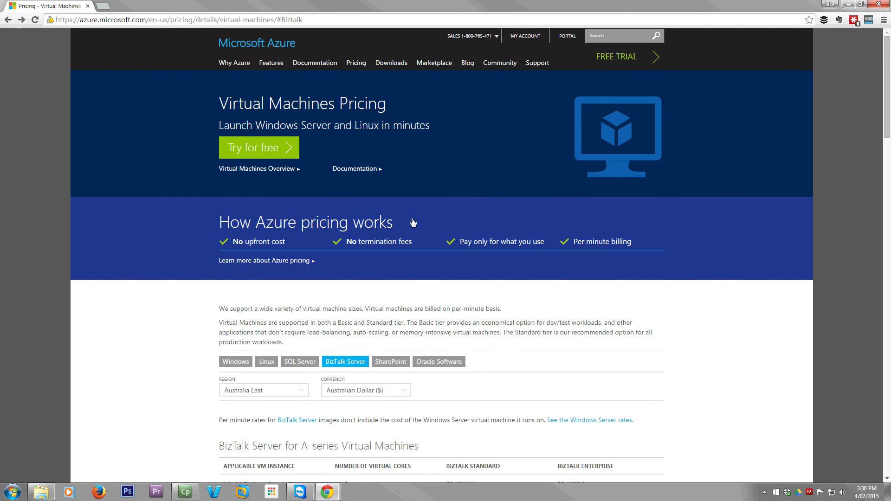